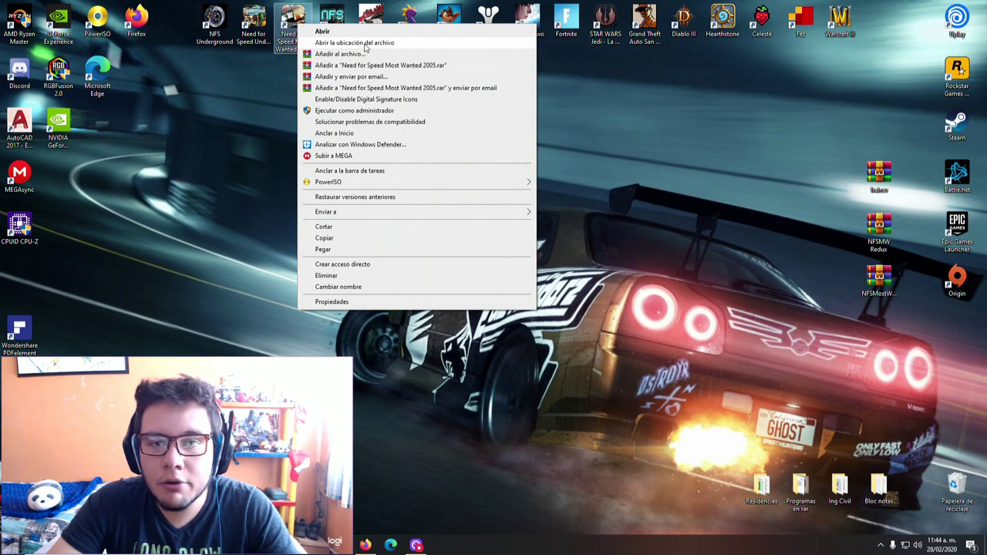
Open the install folder of Need for Speed Most Wanted 2005 and place the opened NFSMostWanted.WidescreenFix archive beside it
{"action": "left_click_drag", "start_coordinate": [388, 36], "coordinate": [375, 35]}
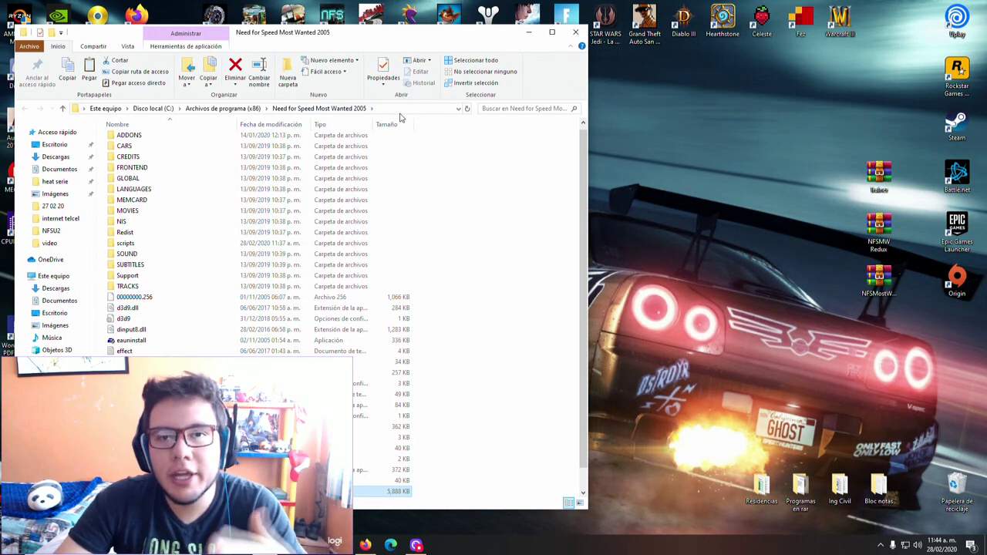
{"action": "left_click", "coordinate": [574, 304]}
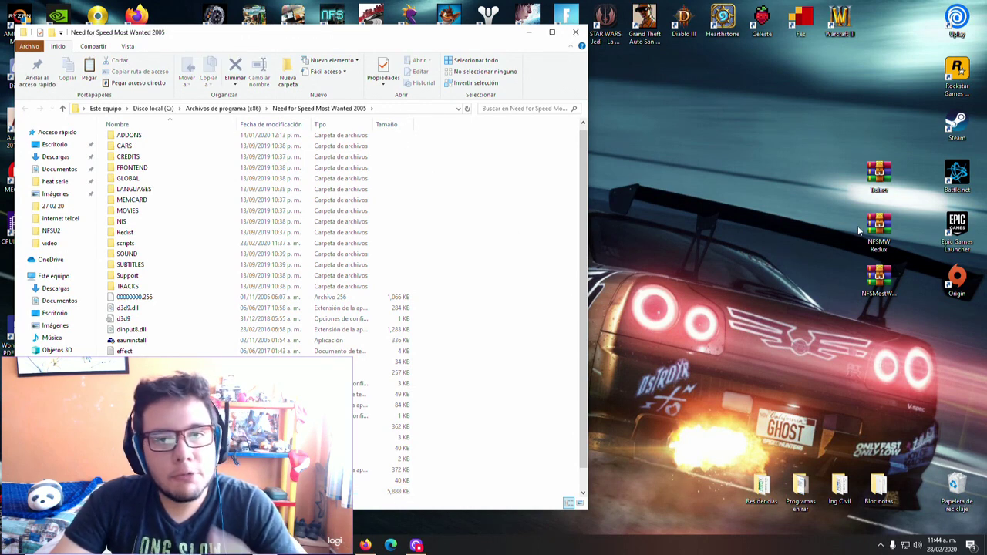
{"action": "left_click", "coordinate": [884, 284]}
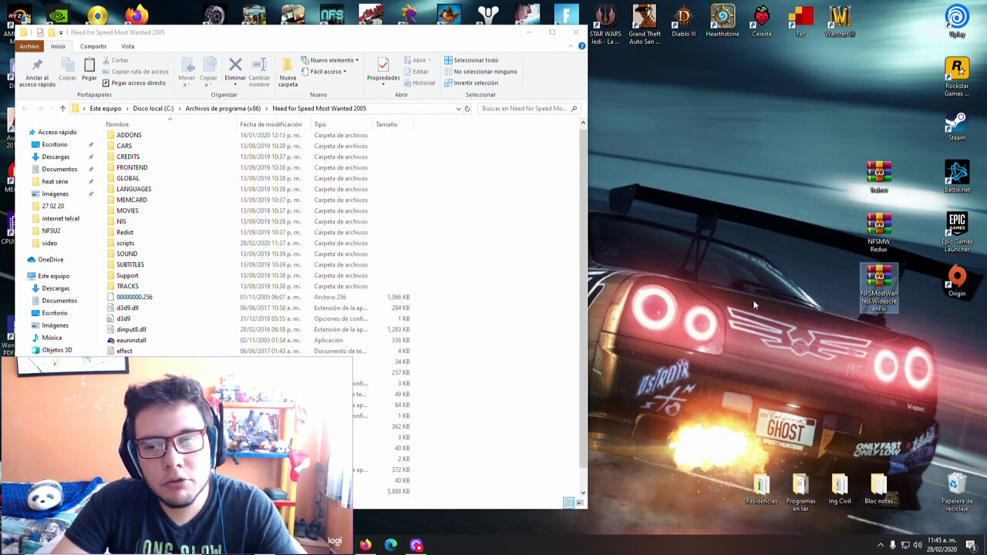
{"action": "double_click", "coordinate": [879, 279]}
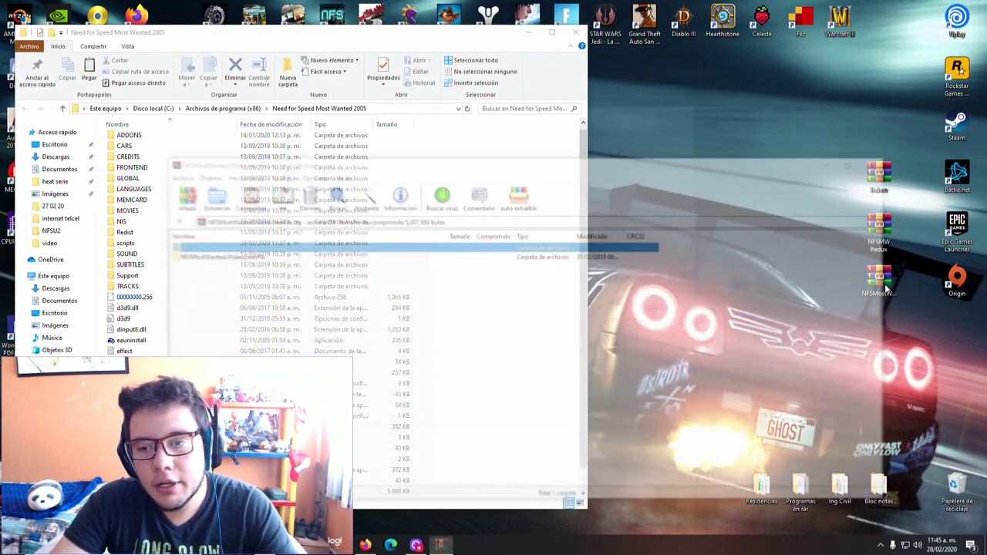
{"action": "left_click", "coordinate": [690, 108]}
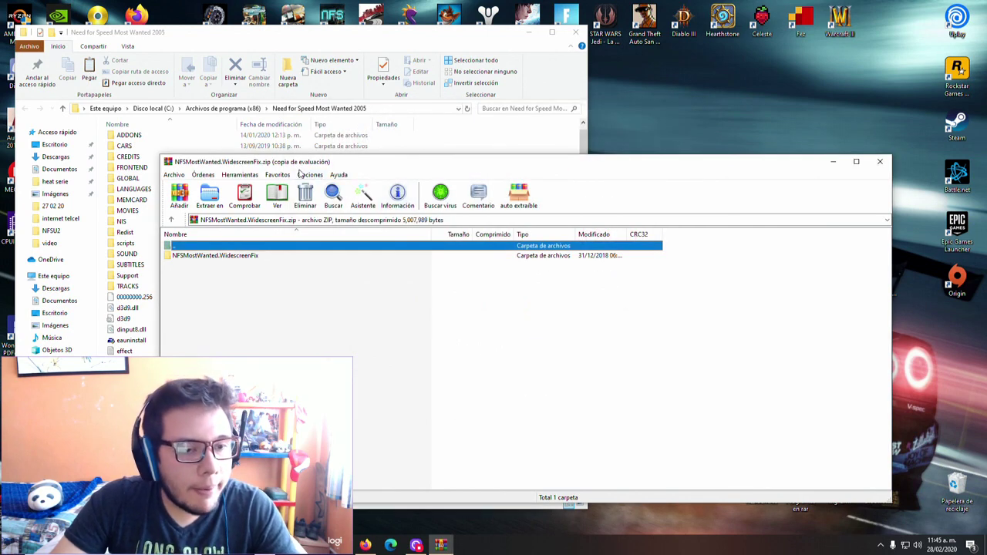
{"action": "left_click_drag", "start_coordinate": [309, 165], "coordinate": [744, 115]}
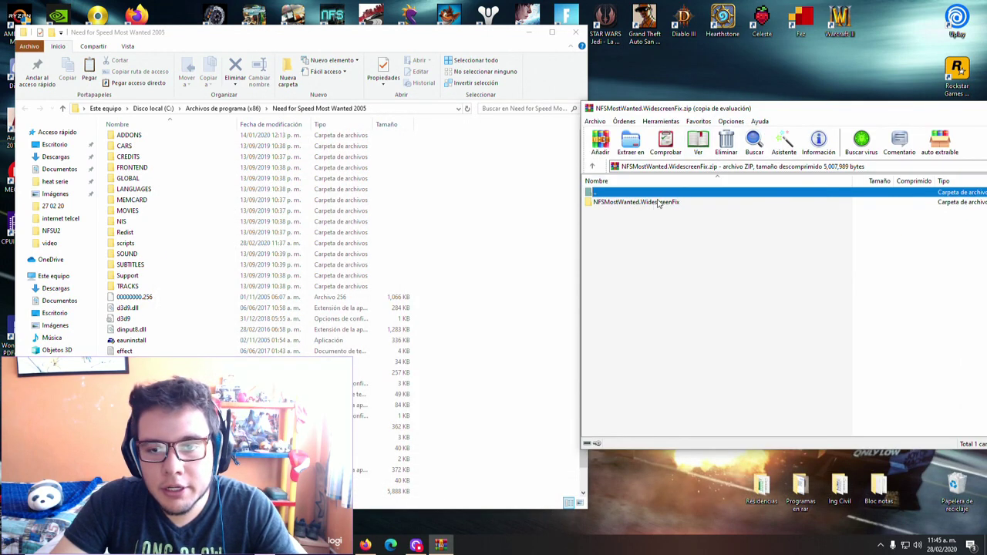
Try to copy the scripts folder, d3d9.dll, d3d9.ini and dinput8.dll from the WidescreenFix archive into the game folder
{"action": "double_click", "coordinate": [658, 202]}
{"action": "left_click_drag", "start_coordinate": [659, 256], "coordinate": [625, 204]}
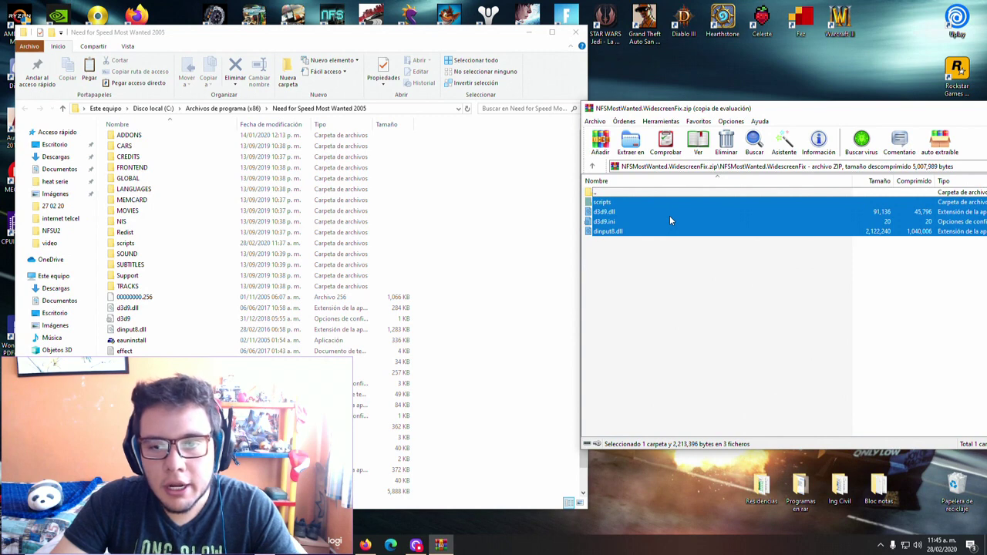
{"action": "left_click_drag", "start_coordinate": [670, 219], "coordinate": [545, 306]}
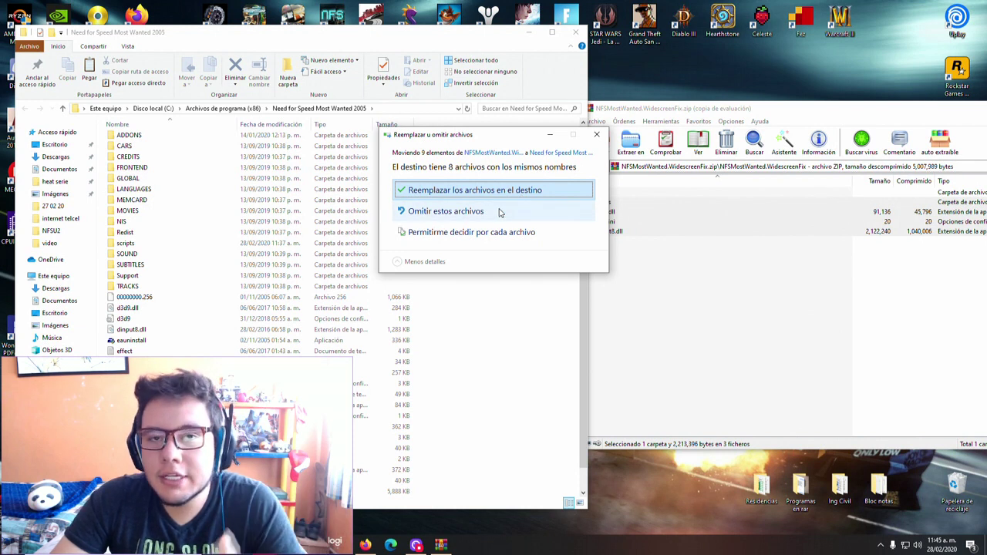
{"action": "left_click", "coordinate": [600, 137]}
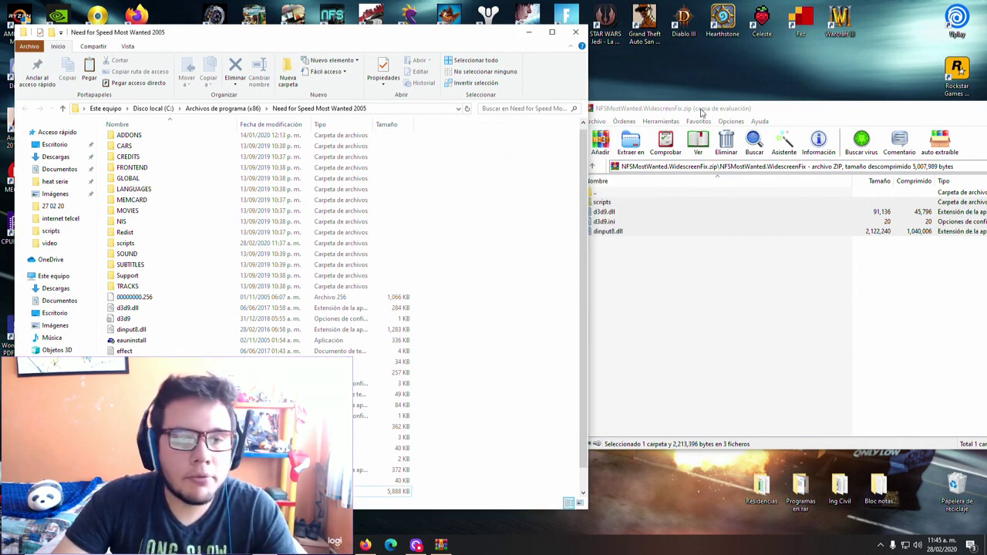
Close the NFSMostWanted.WidescreenFix archive
{"action": "left_click_drag", "start_coordinate": [701, 113], "coordinate": [678, 171]}
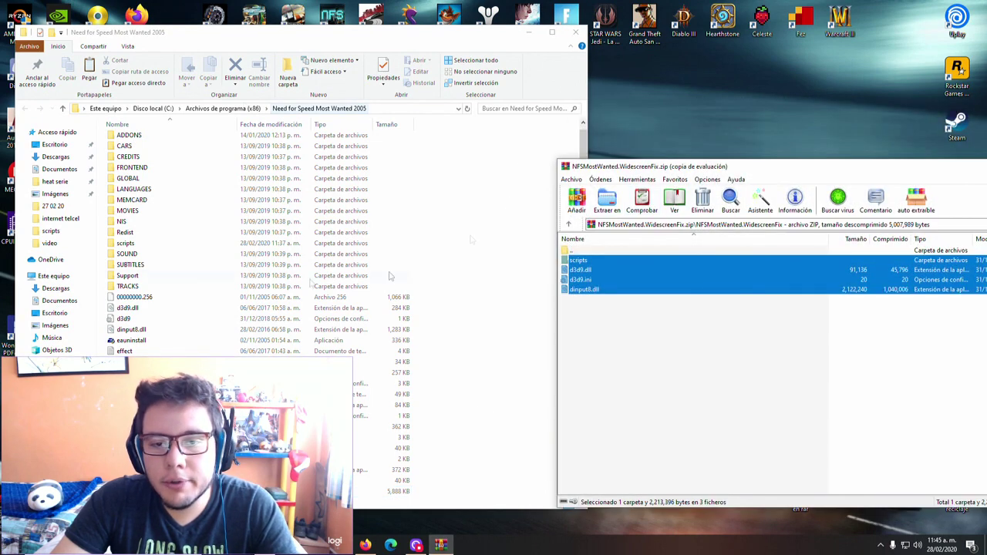
{"action": "left_click_drag", "start_coordinate": [790, 172], "coordinate": [459, 192]}
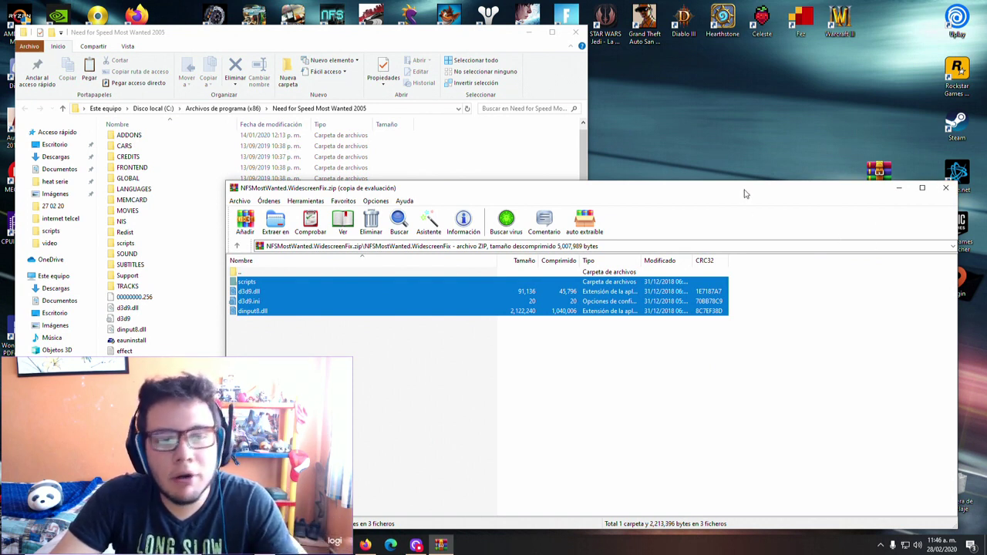
{"action": "left_click_drag", "start_coordinate": [744, 193], "coordinate": [608, 196]}
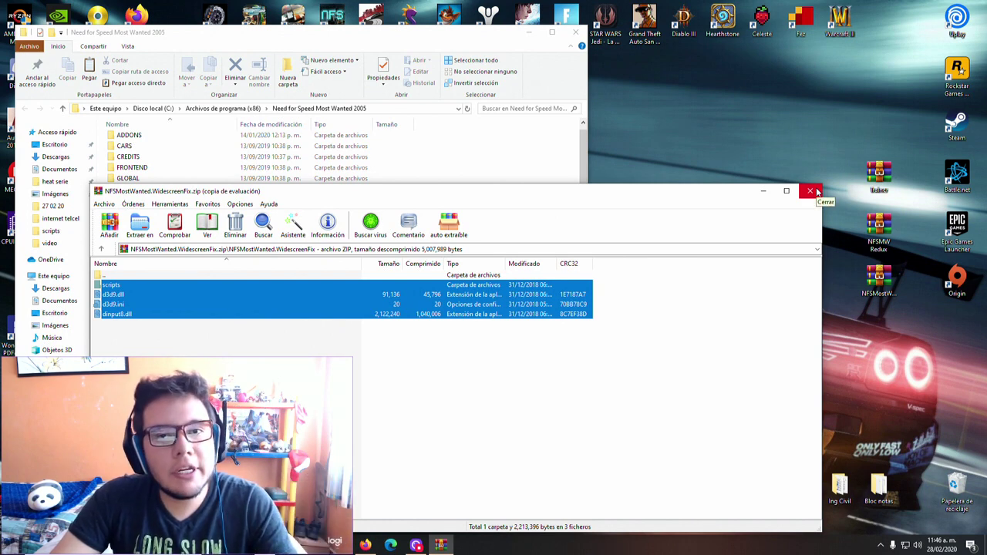
{"action": "left_click", "coordinate": [816, 191]}
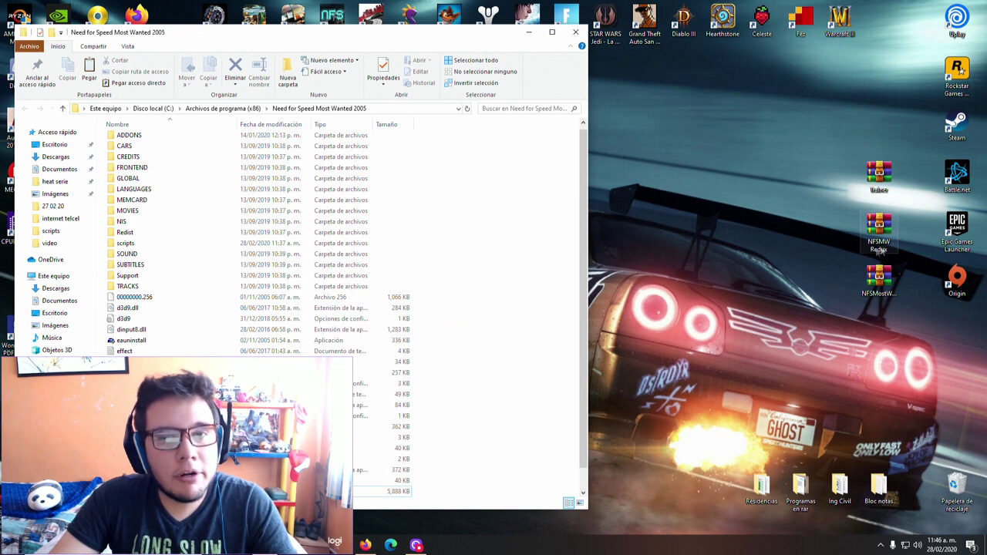
Open the NFS MW ReShaded folder in the NFSMW Redux archive and place its window beside the game folder
{"action": "double_click", "coordinate": [887, 230]}
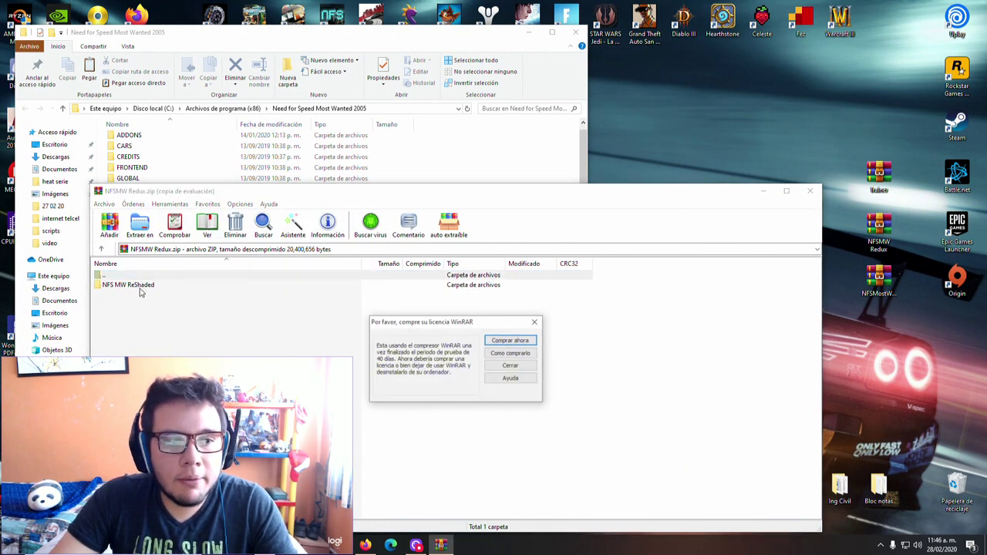
{"action": "left_click", "coordinate": [511, 375]}
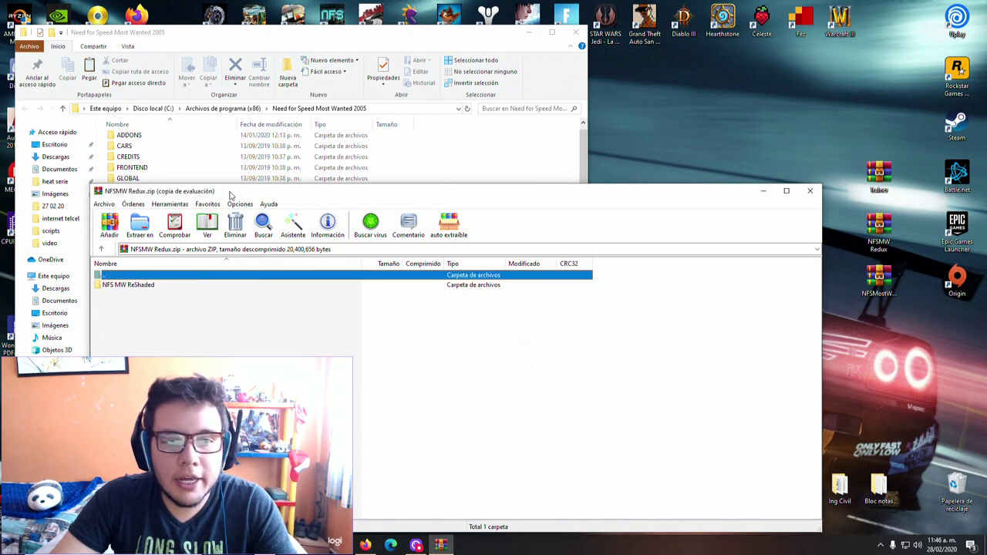
{"action": "left_click_drag", "start_coordinate": [229, 194], "coordinate": [600, 96]}
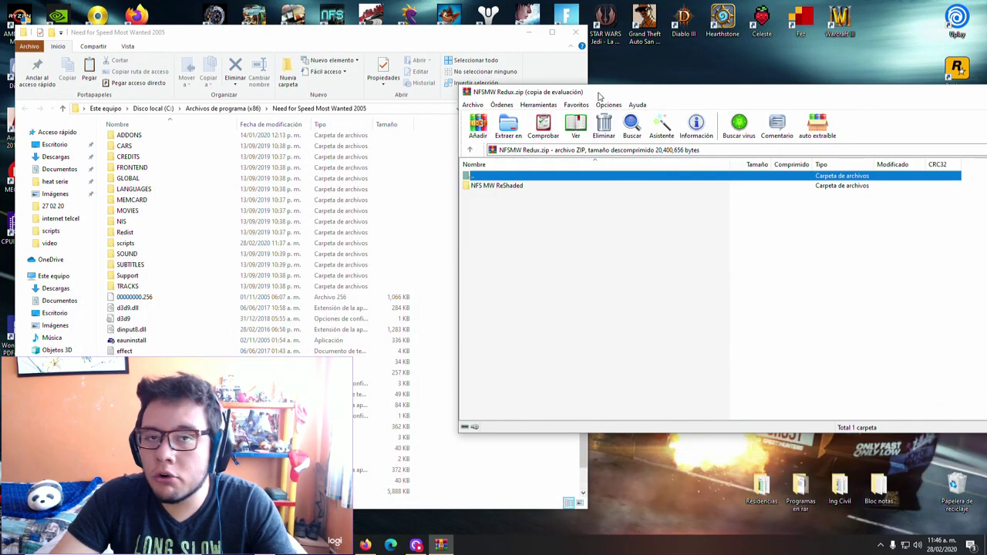
{"action": "double_click", "coordinate": [512, 187]}
{"action": "left_click_drag", "start_coordinate": [618, 93], "coordinate": [645, 133]}
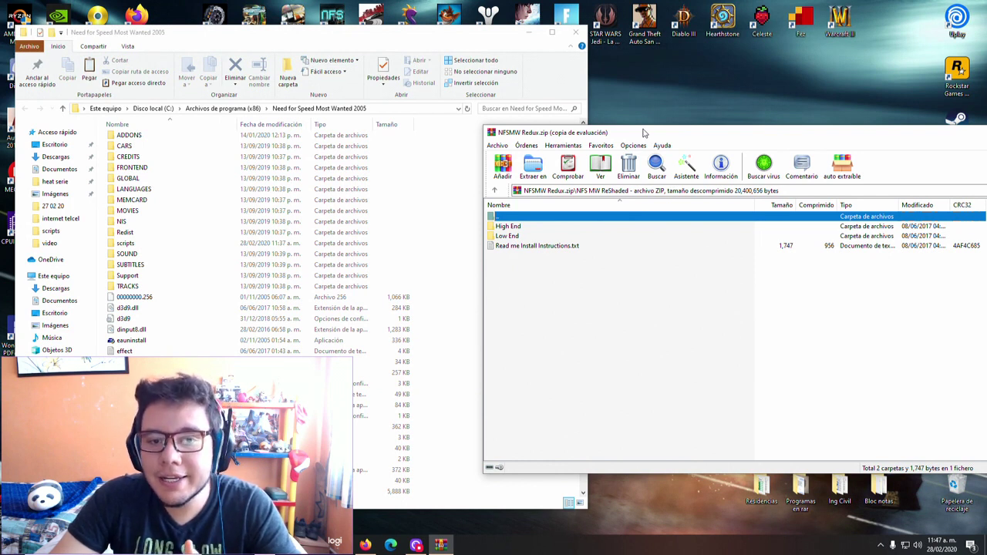
Copy all contents of the High End folder into the Need for Speed Most Wanted 2005 folder, replacing the existing files
{"action": "double_click", "coordinate": [509, 227]}
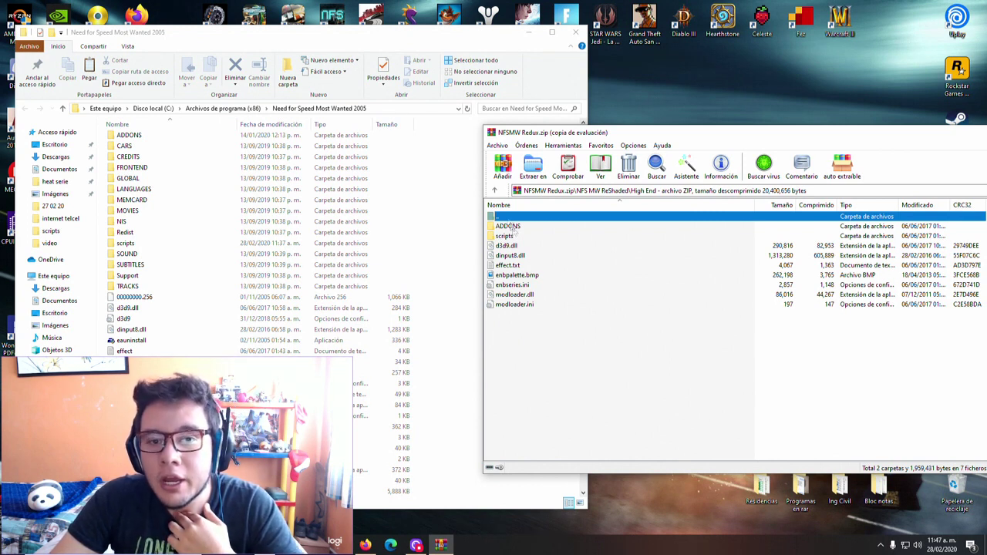
{"action": "left_click", "coordinate": [494, 190]}
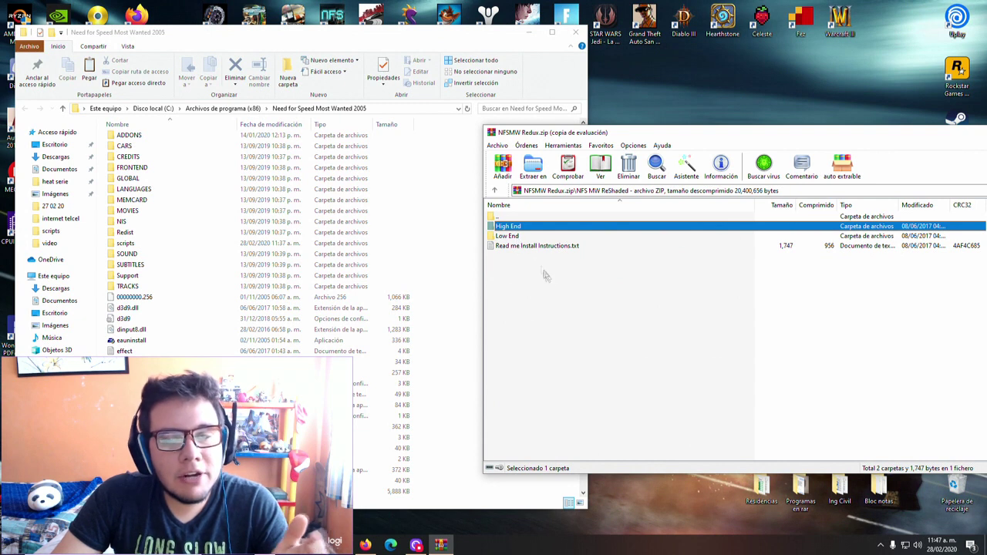
{"action": "double_click", "coordinate": [517, 229]}
{"action": "left_click_drag", "start_coordinate": [574, 382], "coordinate": [540, 226]}
{"action": "left_click_drag", "start_coordinate": [614, 259], "coordinate": [462, 327]}
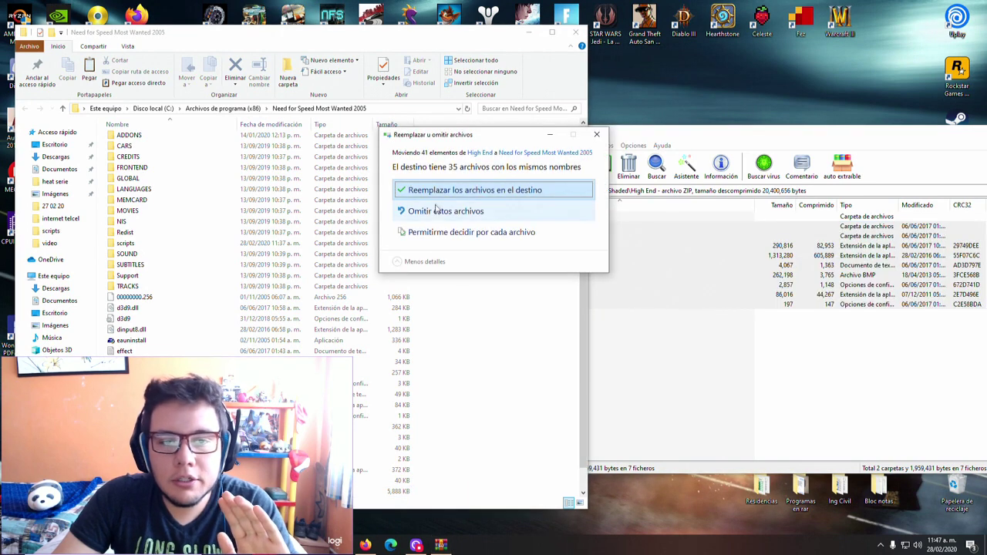
{"action": "left_click", "coordinate": [475, 192]}
{"action": "left_click", "coordinate": [468, 229]}
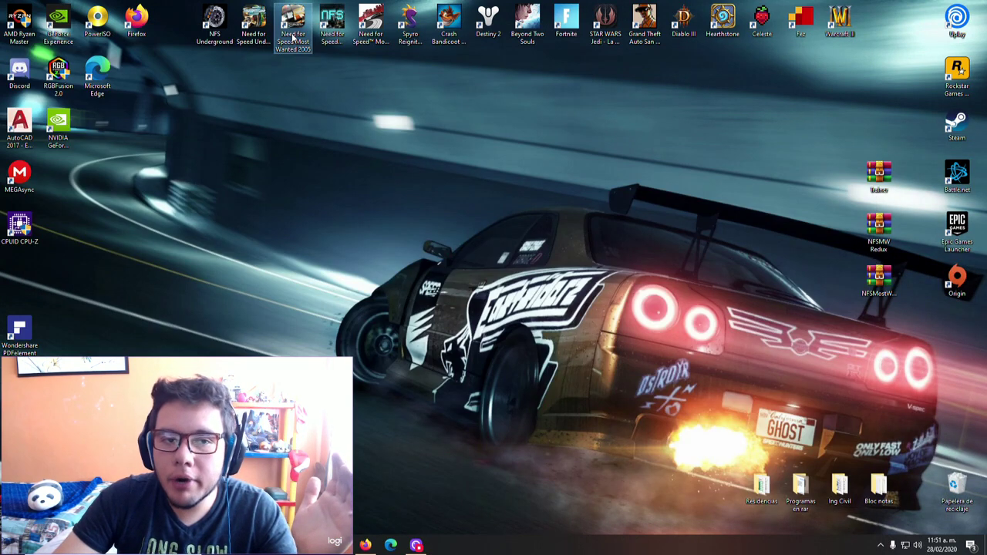
Launch Need for Speed Most Wanted 2005 and skip the intro and title screens to reach the main menu
{"action": "double_click", "coordinate": [293, 31]}
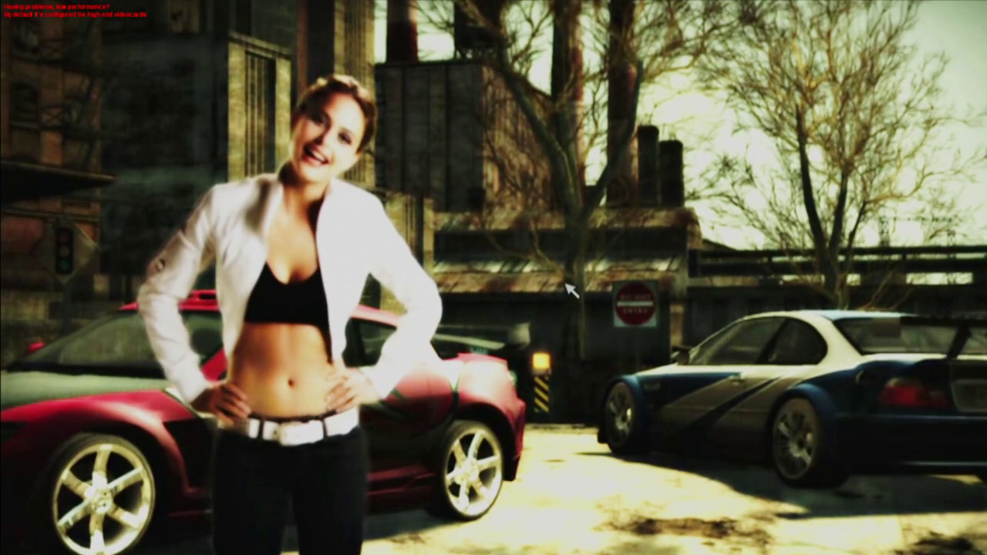
{"action": "key", "text": "Return"}
{"action": "key", "text": "Return"}
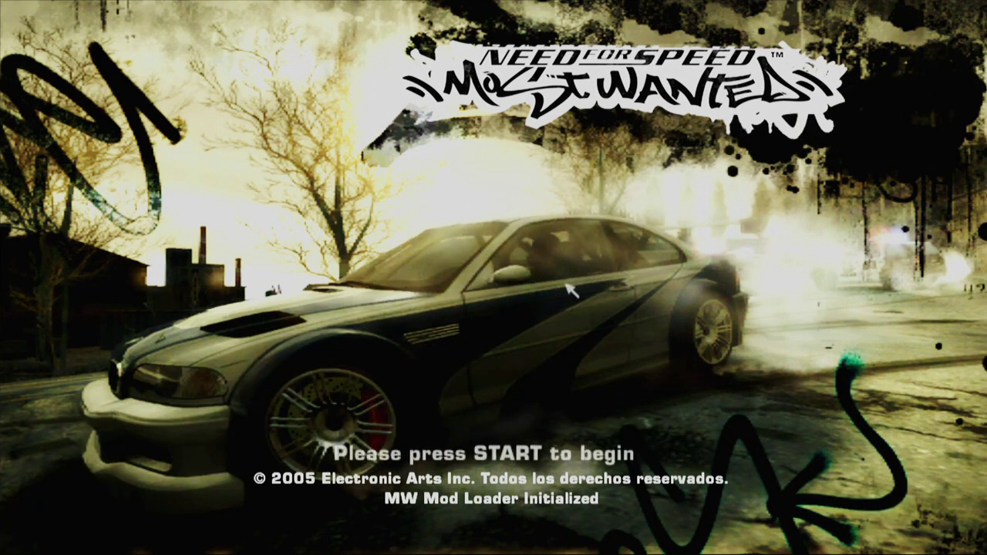
{"action": "key", "text": "Return"}
{"action": "key", "text": "Return"}
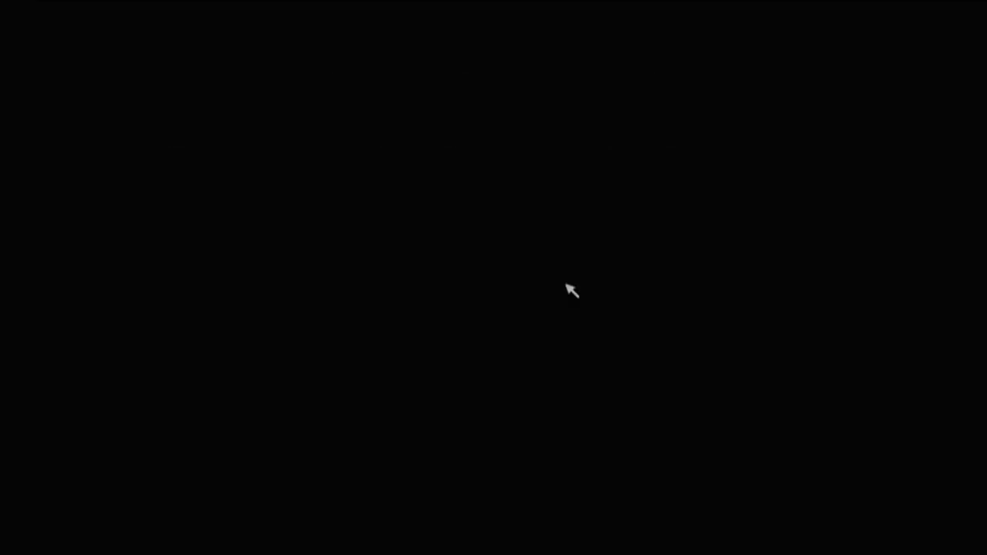
Open the Gráficos settings within the game's Opciones
{"action": "key", "text": "Left"}
{"action": "key", "text": "Left"}
{"action": "key", "text": "Right"}
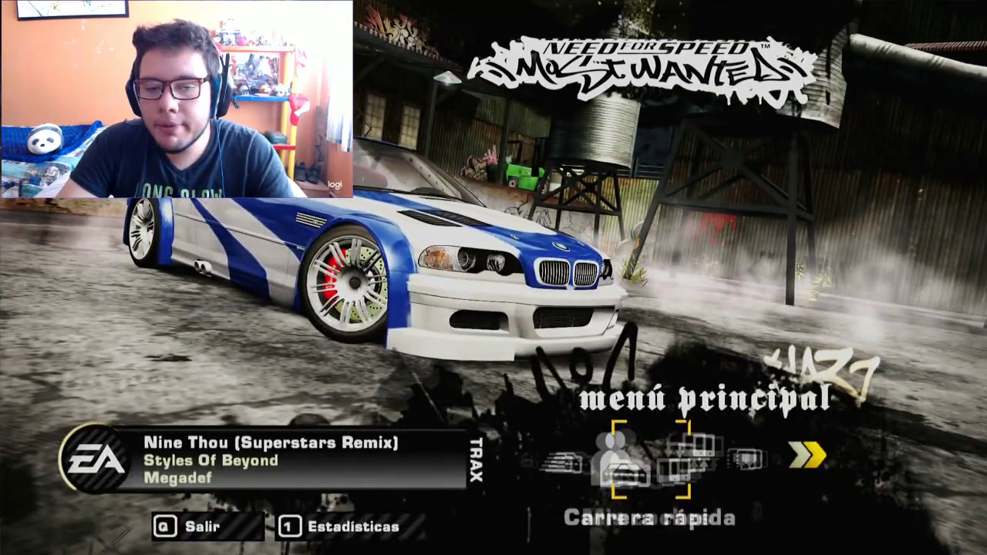
{"action": "key", "text": "Right"}
{"action": "key", "text": "Right"}
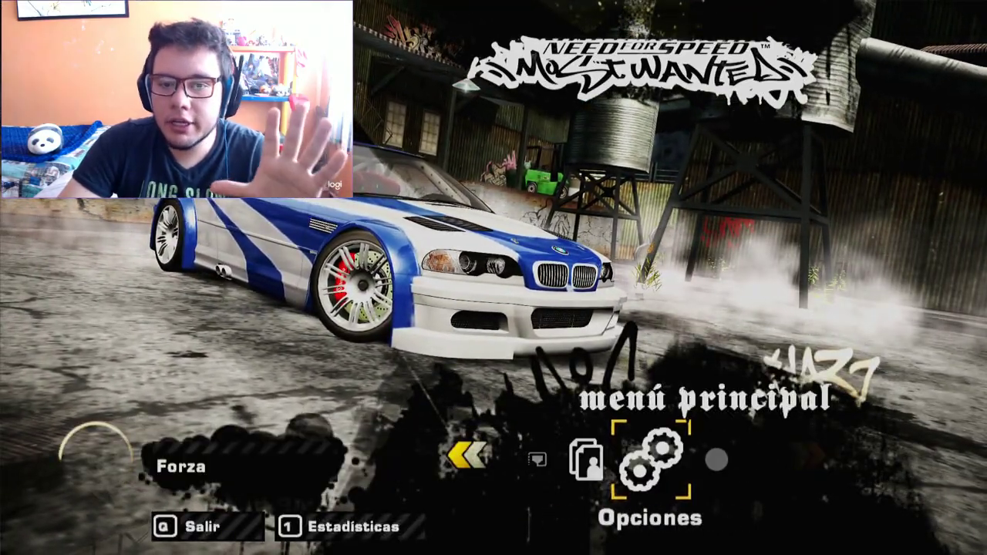
{"action": "key", "text": "Return"}
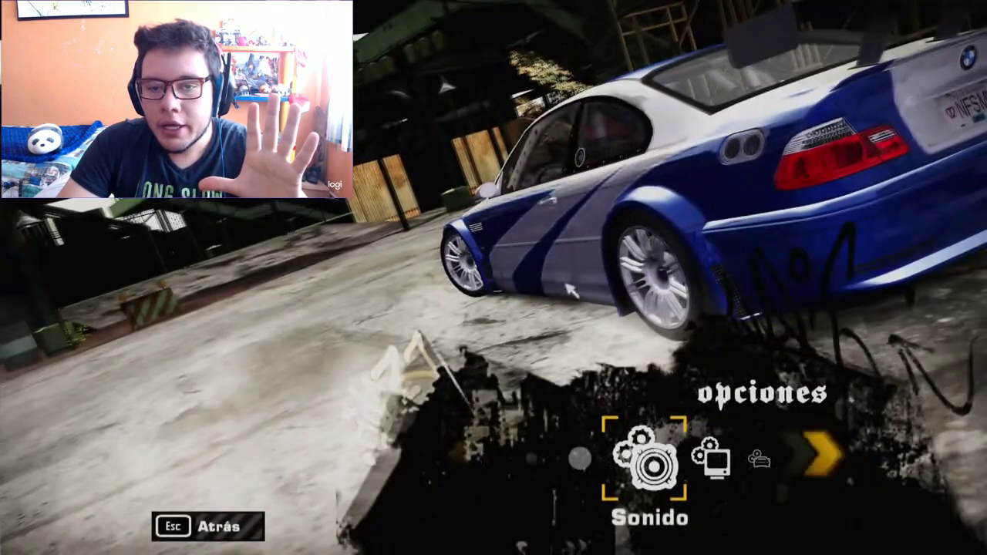
{"action": "key", "text": "Right"}
{"action": "key", "text": "Return"}
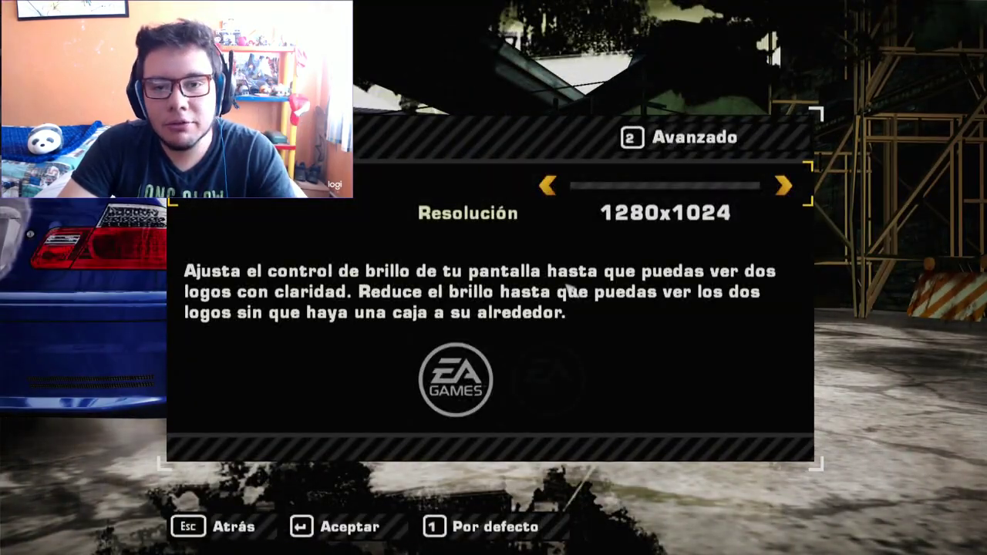
Review the advanced graphics settings, from resolution to car reflection frequency, and return to the main menu
{"action": "key", "text": "2"}
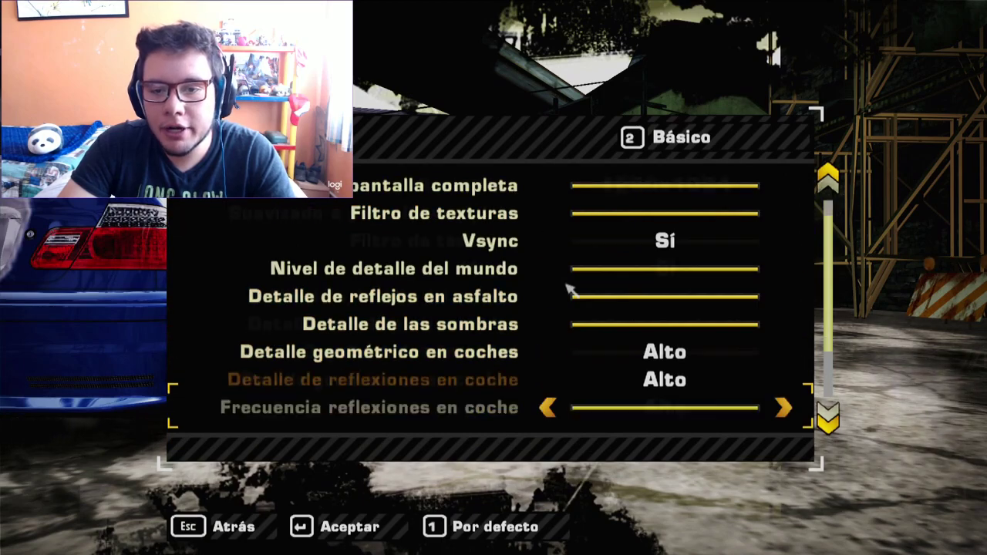
{"action": "key", "text": "Down"}
{"action": "key", "text": "Down"}
{"action": "key", "text": "Down"}
{"action": "key", "text": "Down"}
{"action": "key", "text": "Down"}
{"action": "key", "text": "Down"}
{"action": "key", "text": "Down"}
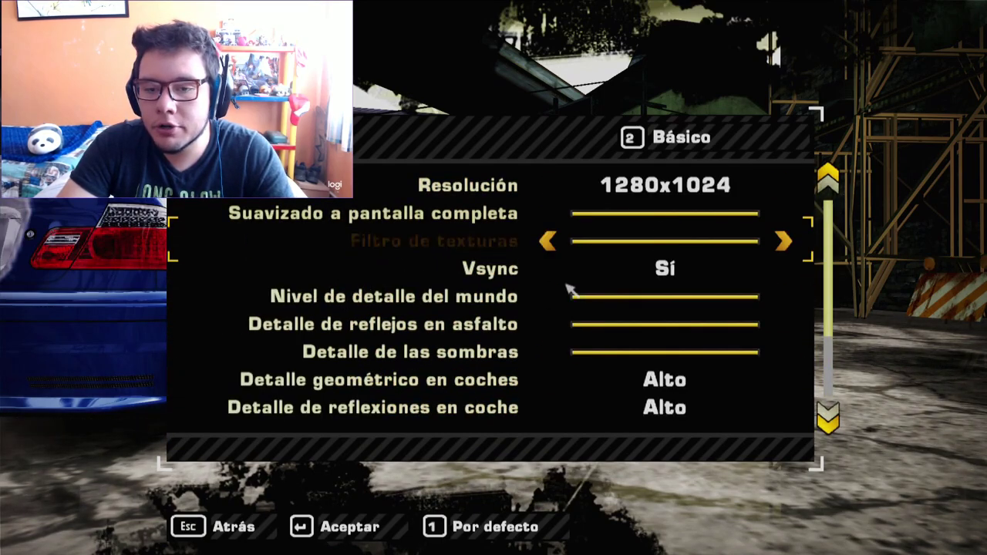
{"action": "key", "text": "Escape"}
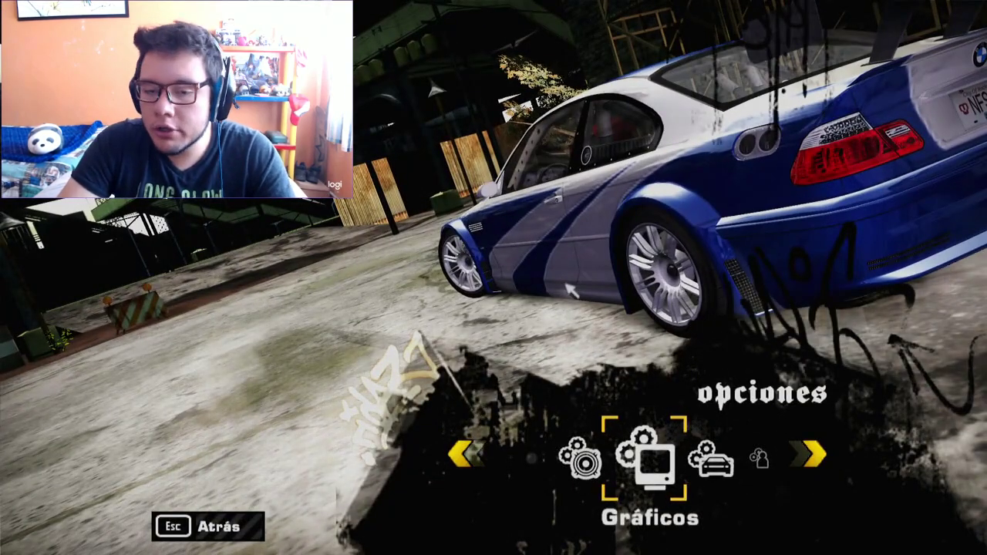
{"action": "key", "text": "Escape"}
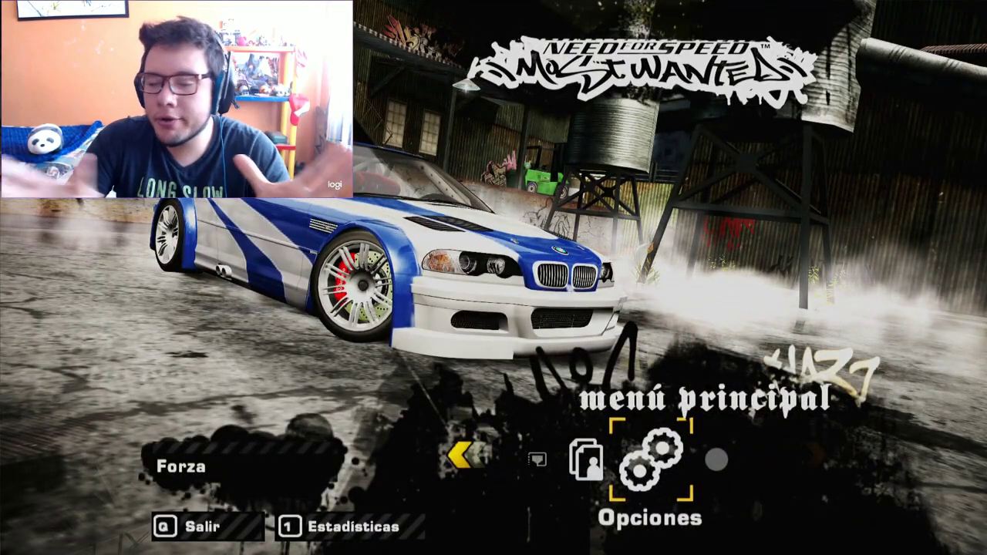
Highlight Modo carrera in the main menu and bring up the ReShade overlay
{"action": "key", "text": "Right"}
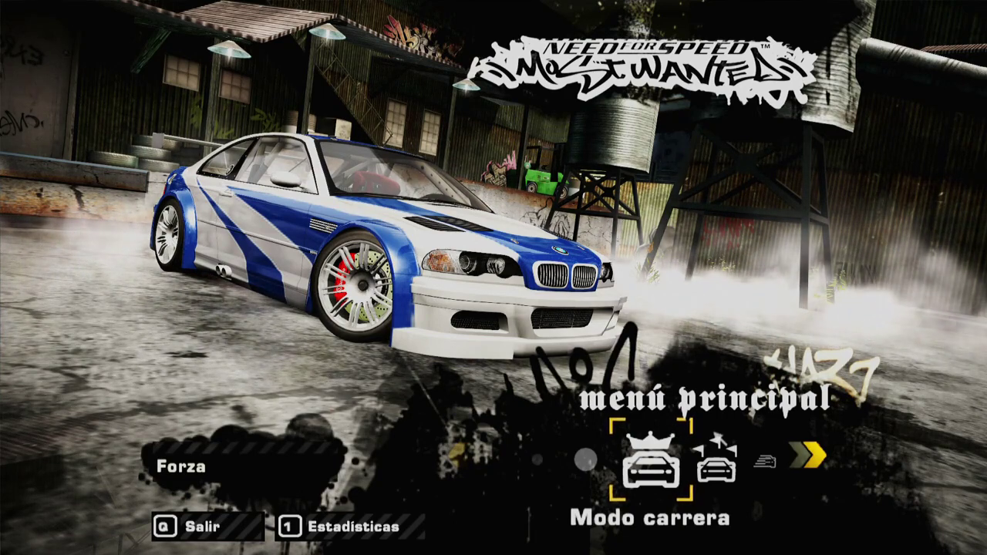
{"action": "key", "text": "Home"}
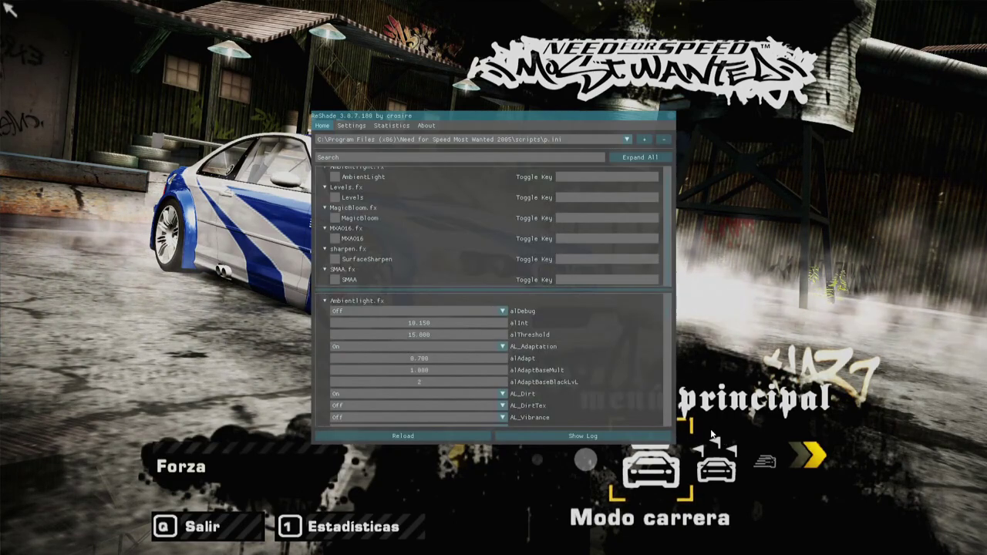